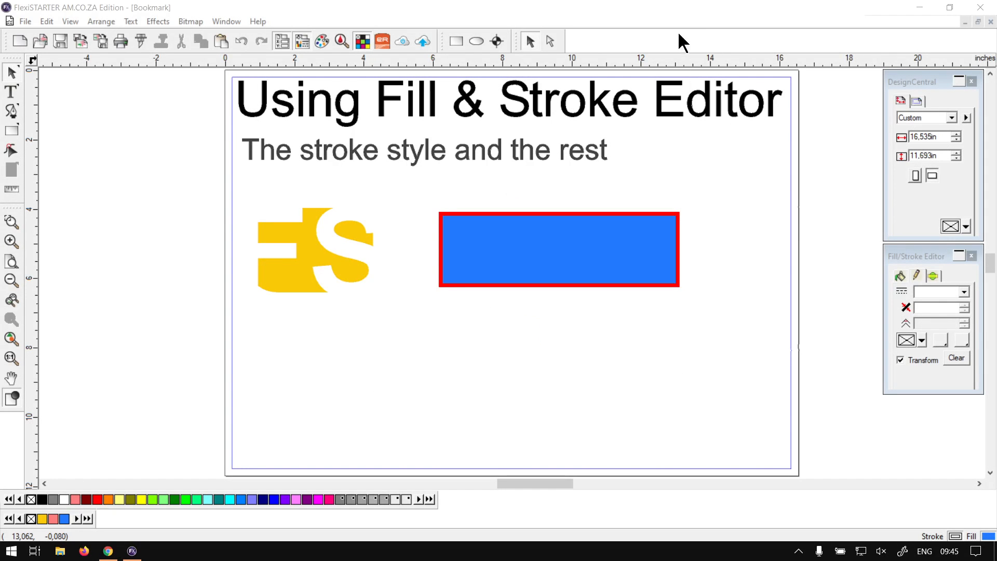
Select the blue rectangle and set its stroke style to the short-dash pattern, third in the style list
{"action": "left_click", "coordinate": [679, 35]}
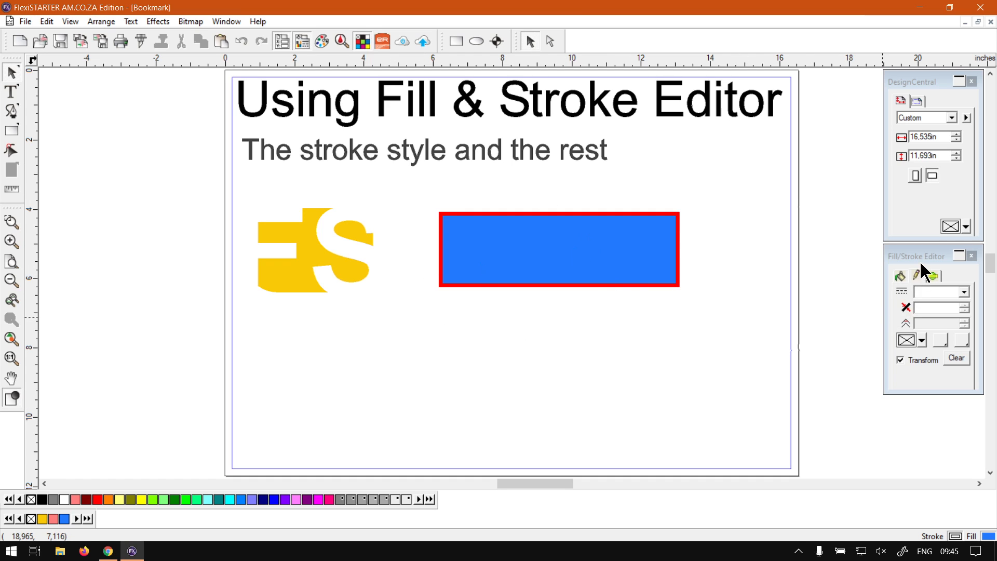
{"action": "left_click_drag", "start_coordinate": [919, 260], "coordinate": [911, 256]}
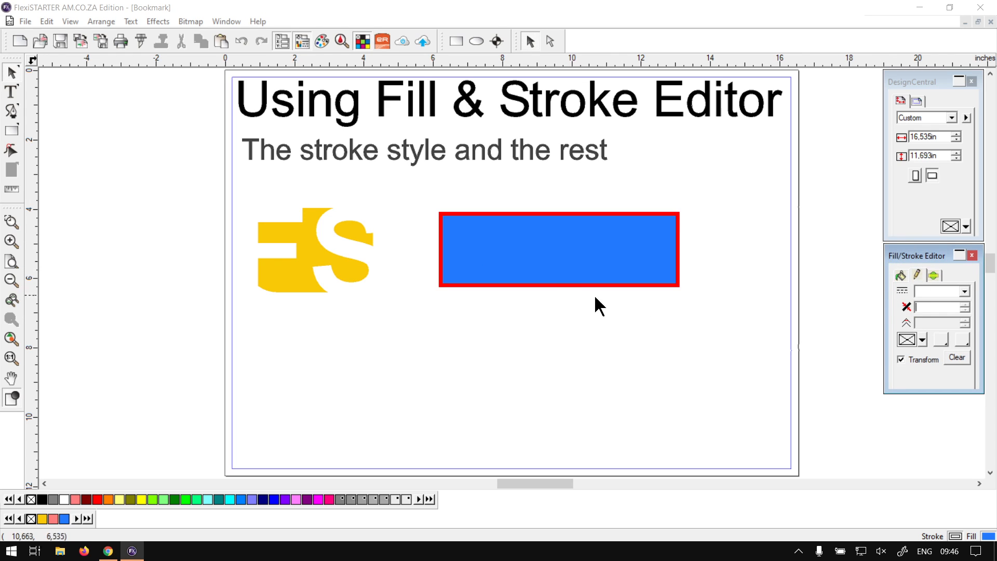
{"action": "left_click", "coordinate": [611, 255]}
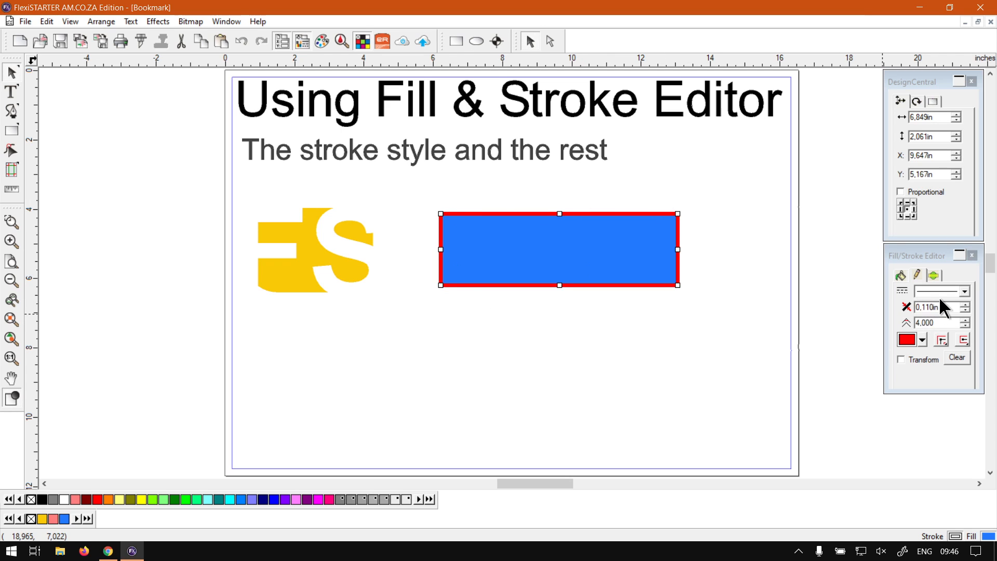
{"action": "key", "text": "super+plus"}
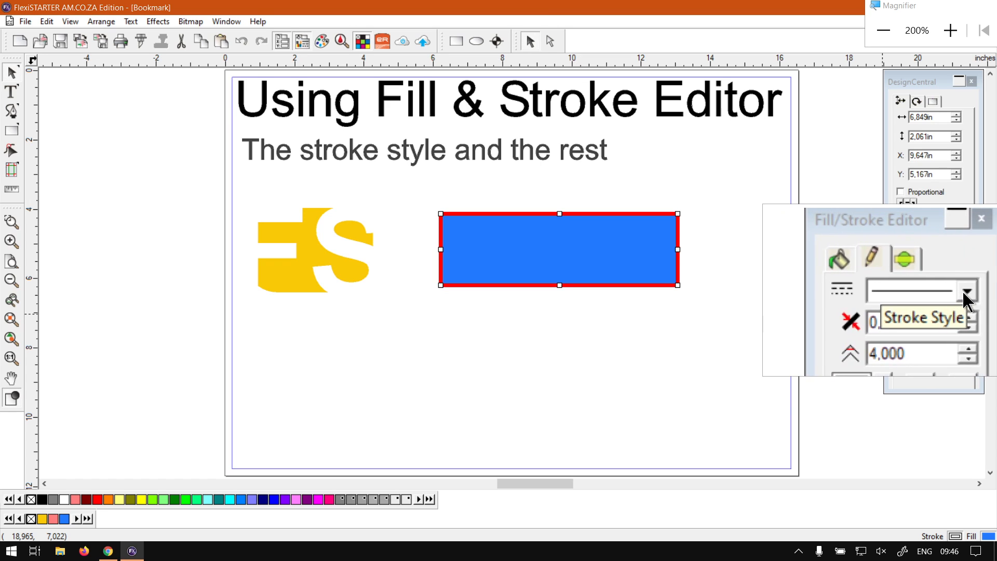
{"action": "left_click", "coordinate": [962, 291]}
{"action": "left_click", "coordinate": [962, 291]}
{"action": "left_click", "coordinate": [926, 291]}
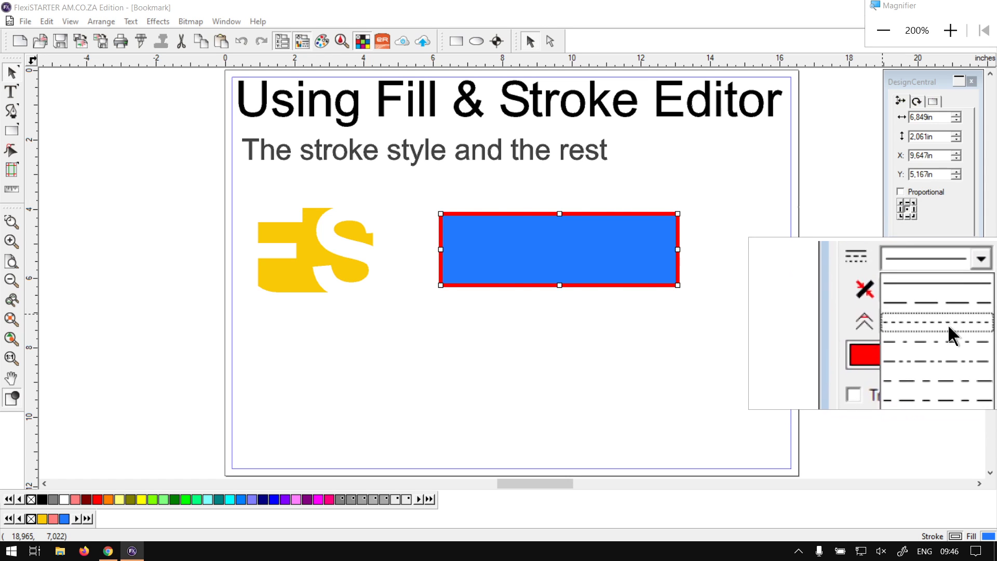
{"action": "left_click", "coordinate": [948, 324]}
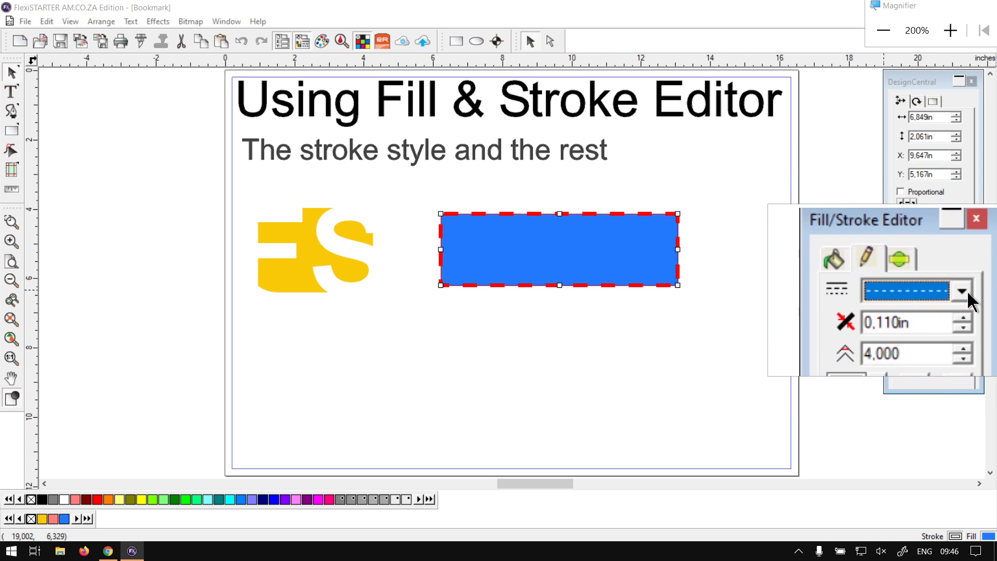
Open line style customization and update the alternating short-long dash pattern with its second dash and second gap set to 0,000in
{"action": "left_click", "coordinate": [964, 286]}
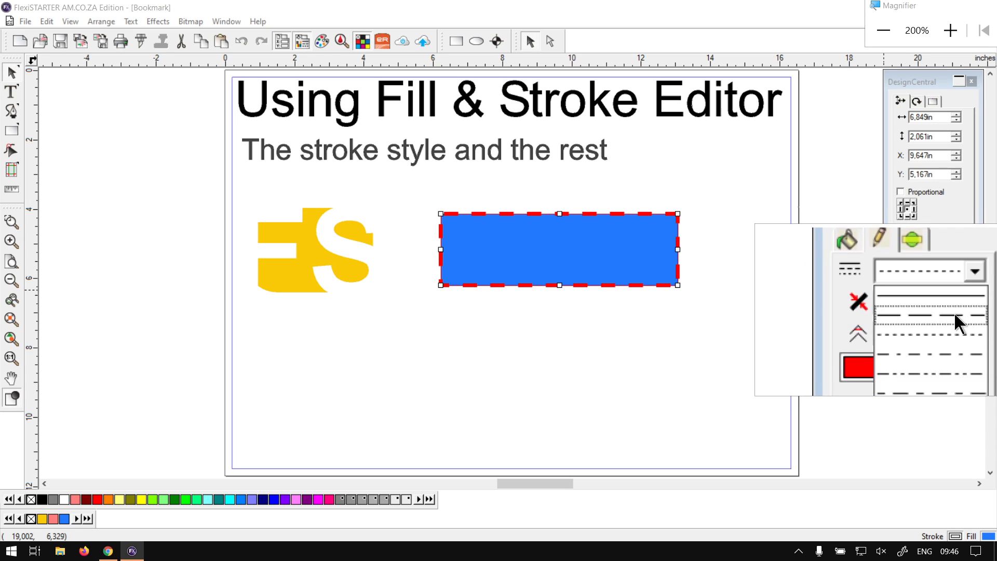
{"action": "left_click", "coordinate": [930, 369]}
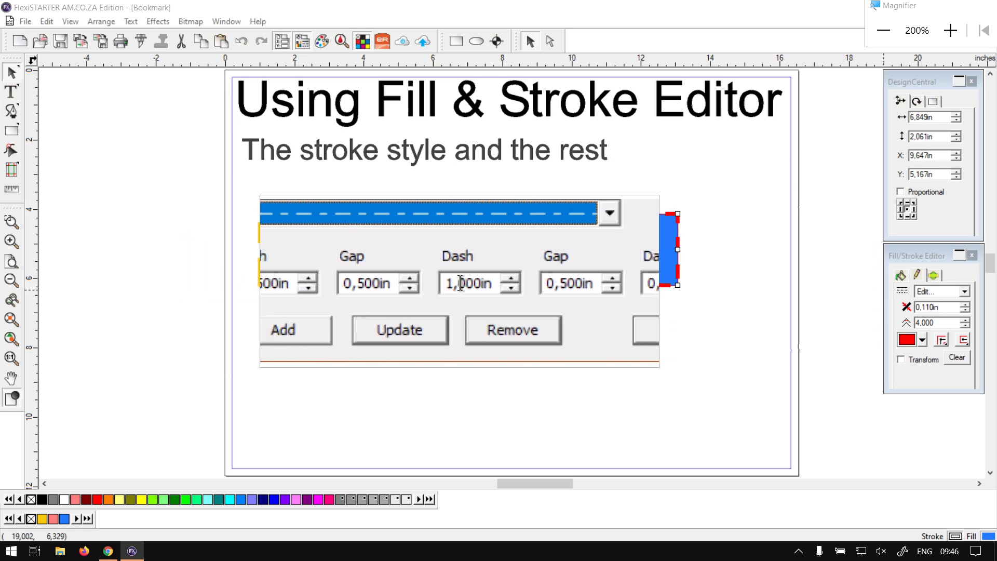
{"action": "left_click_drag", "start_coordinate": [460, 281], "coordinate": [455, 282]}
{"action": "type", "text": "0"}
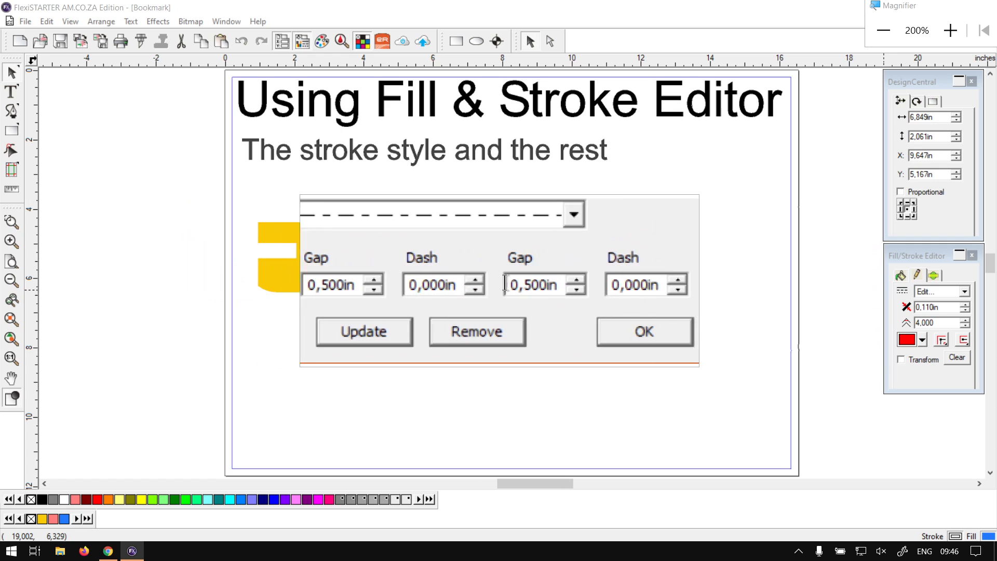
{"action": "left_click_drag", "start_coordinate": [519, 282], "coordinate": [514, 283]}
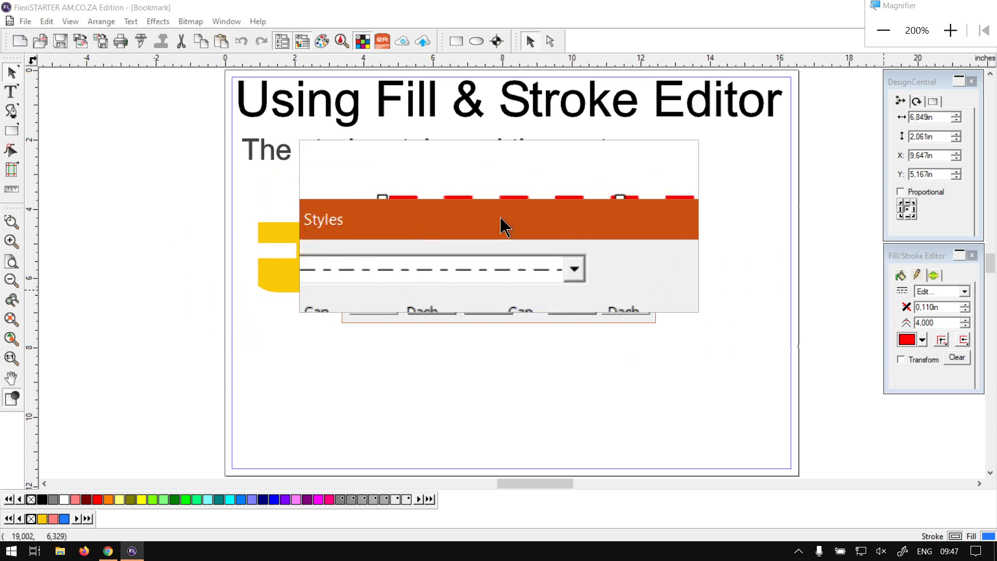
{"action": "left_click_drag", "start_coordinate": [501, 218], "coordinate": [632, 180]}
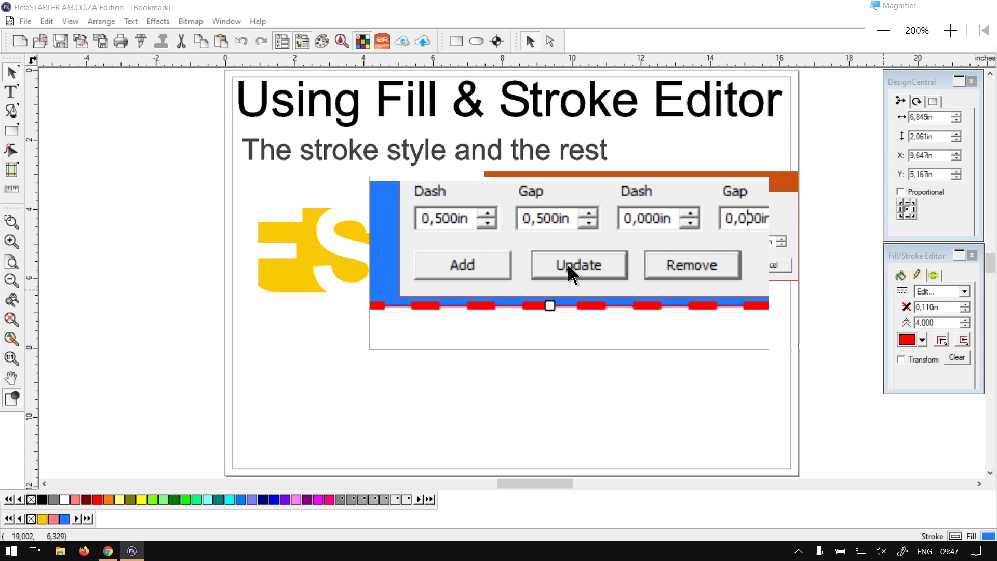
{"action": "left_click", "coordinate": [567, 265]}
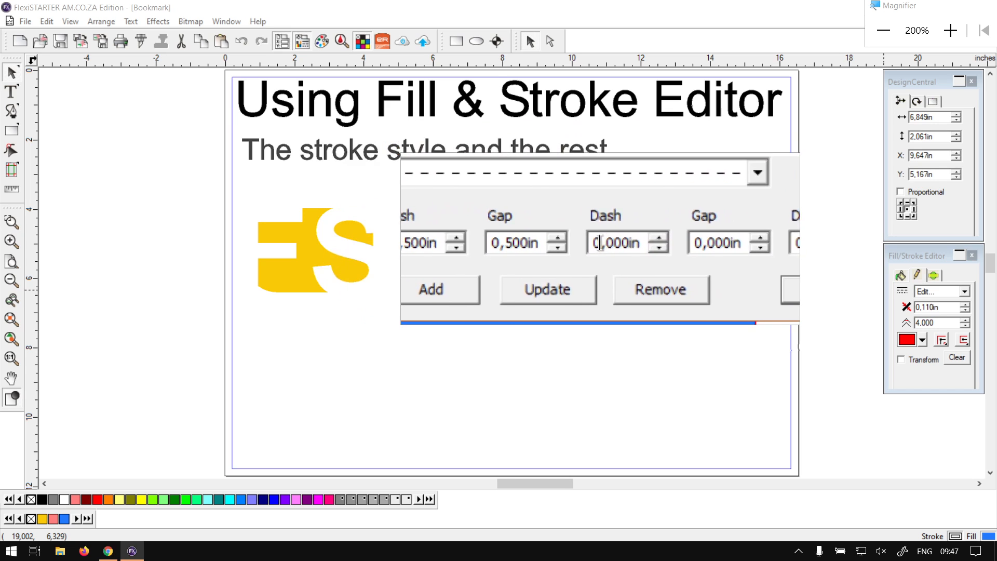
Set the pattern's second dash to 1,000in and second gap to 0,500in, and update the line style
{"action": "left_click_drag", "start_coordinate": [601, 241], "coordinate": [599, 242]}
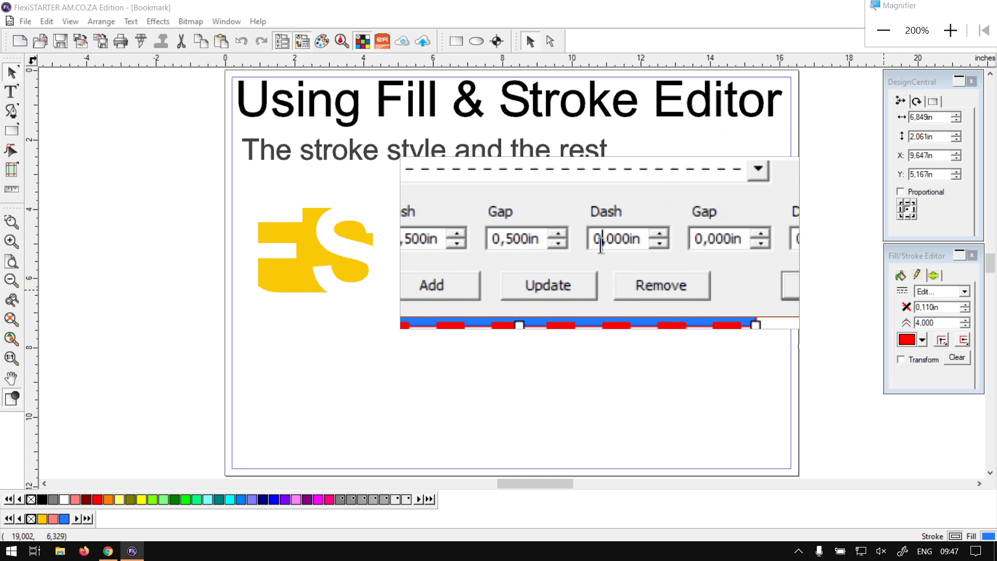
{"action": "type", "text": "1"}
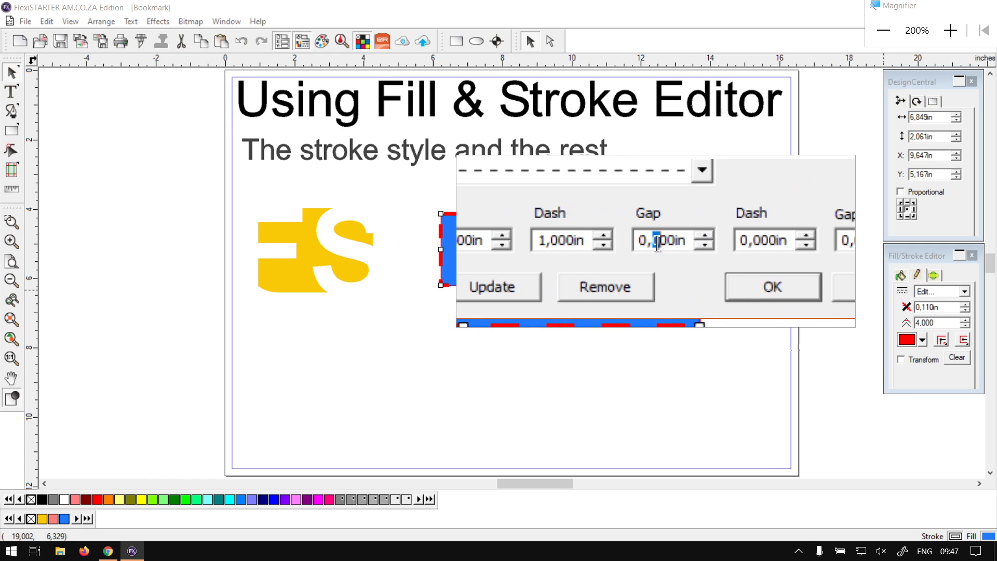
{"action": "type", "text": "5"}
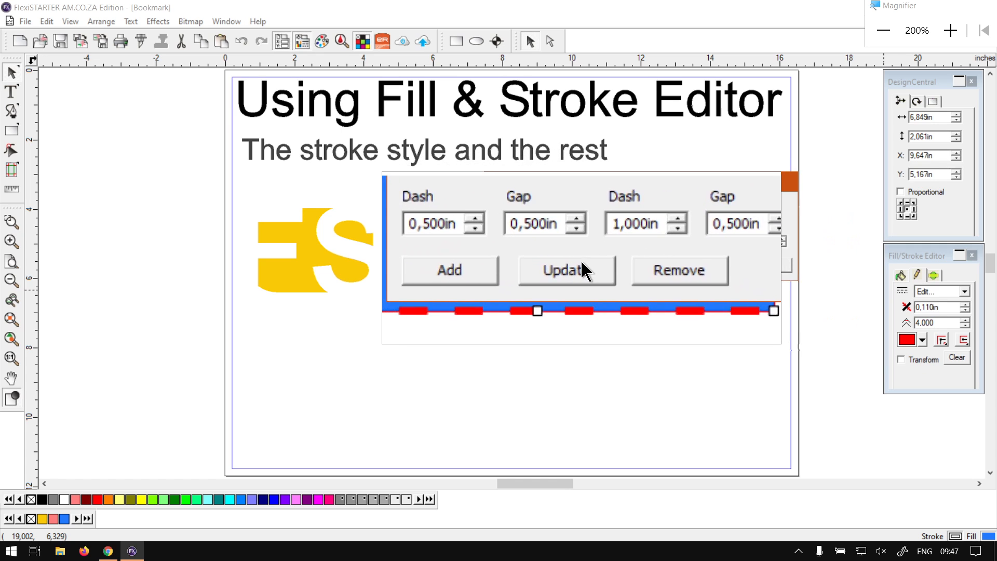
{"action": "left_click", "coordinate": [581, 264]}
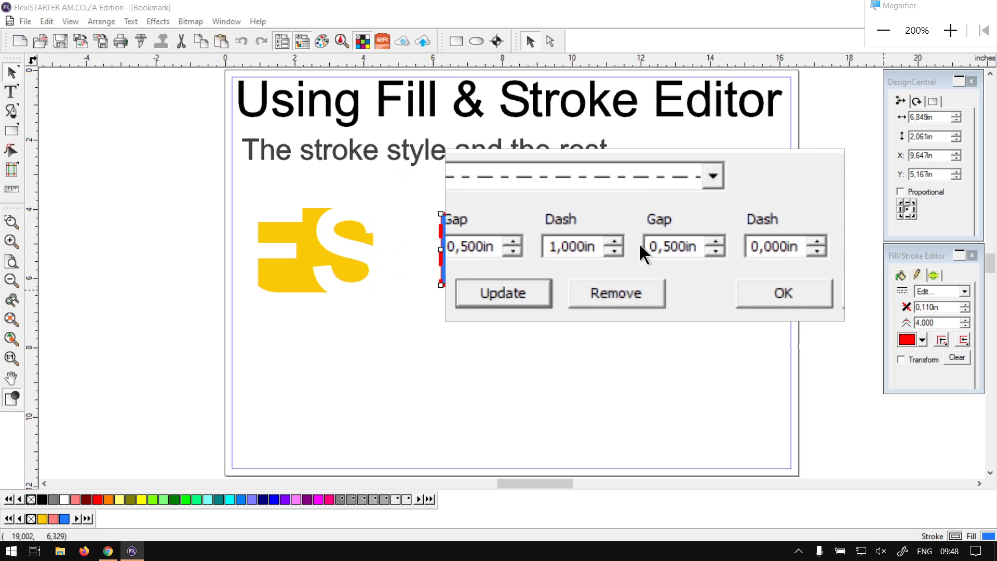
Set the second dash to 0,500in, third dash to 1,000in and third gap to 0,500in, and add the pattern as a new line style
{"action": "left_click", "coordinate": [601, 243]}
{"action": "key", "text": "BackSpace"}
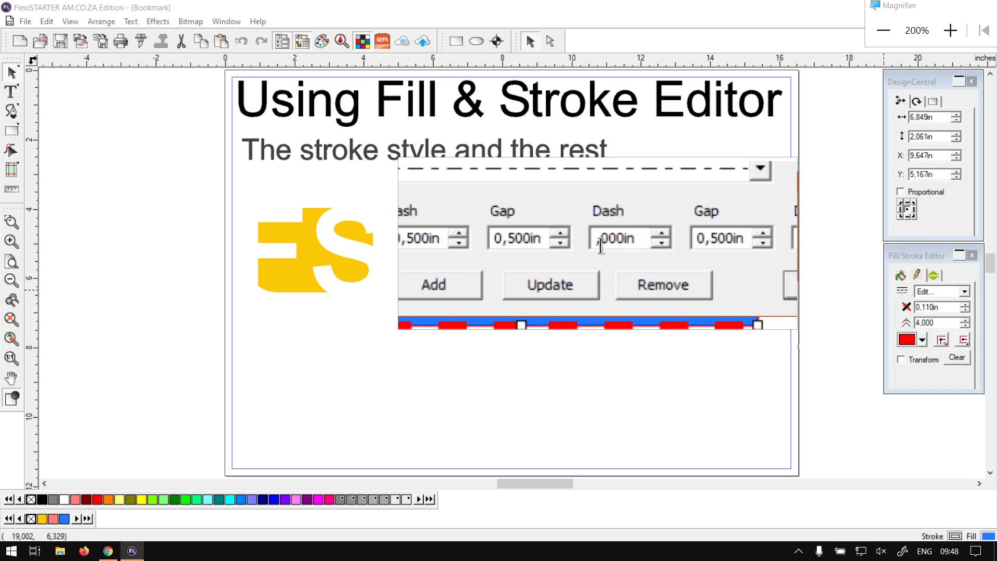
{"action": "type", "text": "0"}
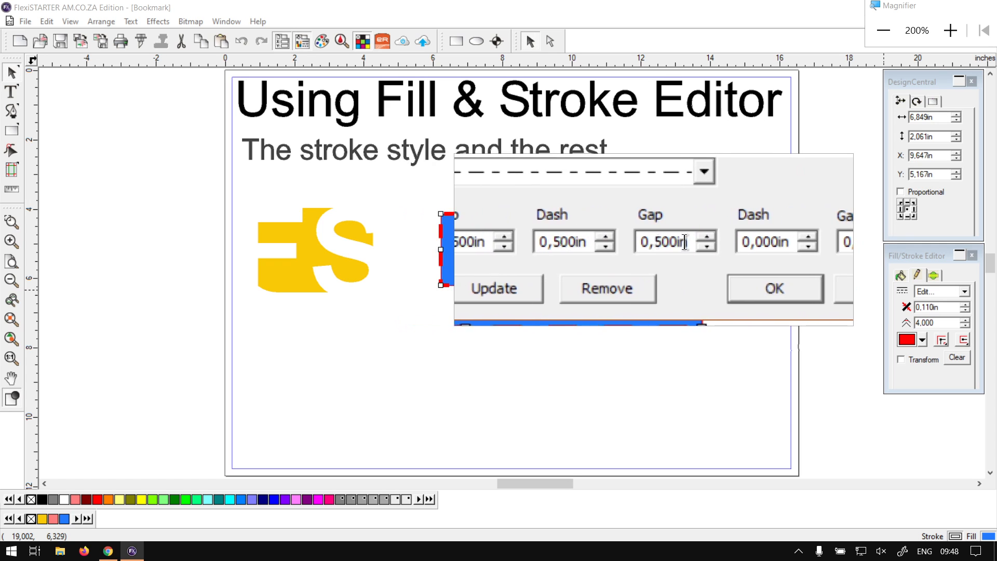
{"action": "left_click", "coordinate": [707, 242]}
{"action": "left_click_drag", "start_coordinate": [707, 242], "coordinate": [701, 243]}
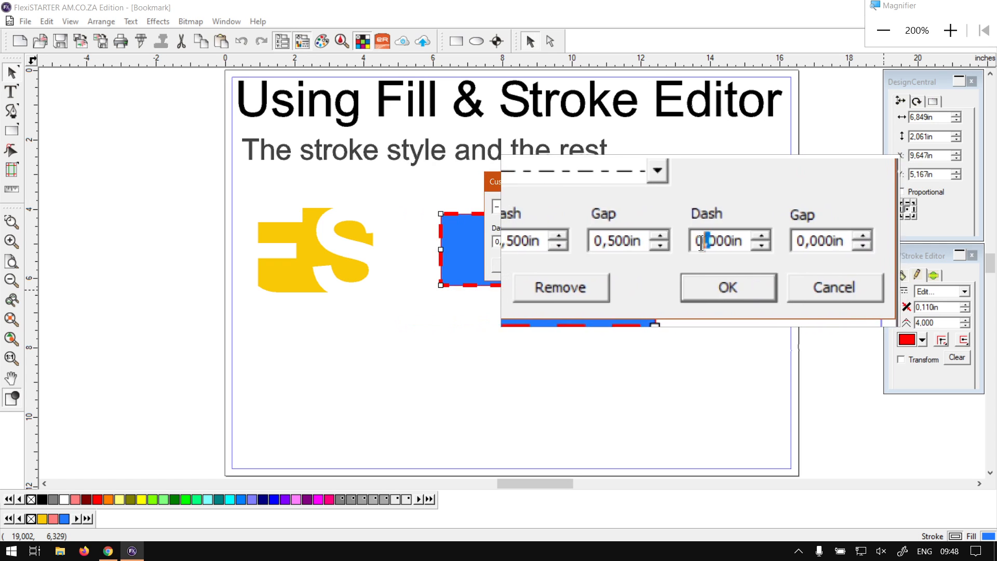
{"action": "type", "text": "1"}
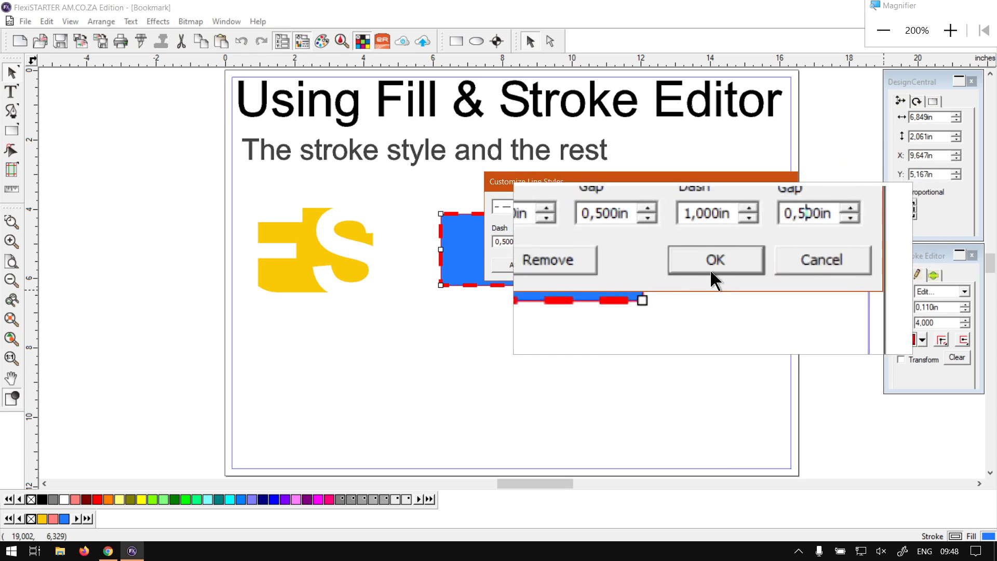
{"action": "left_click", "coordinate": [582, 262]}
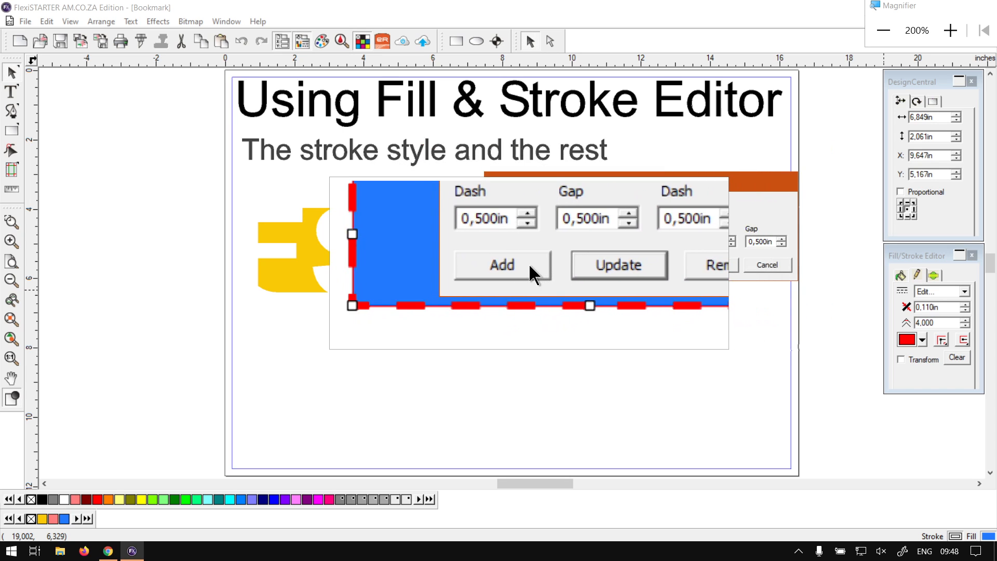
{"action": "left_click", "coordinate": [525, 263]}
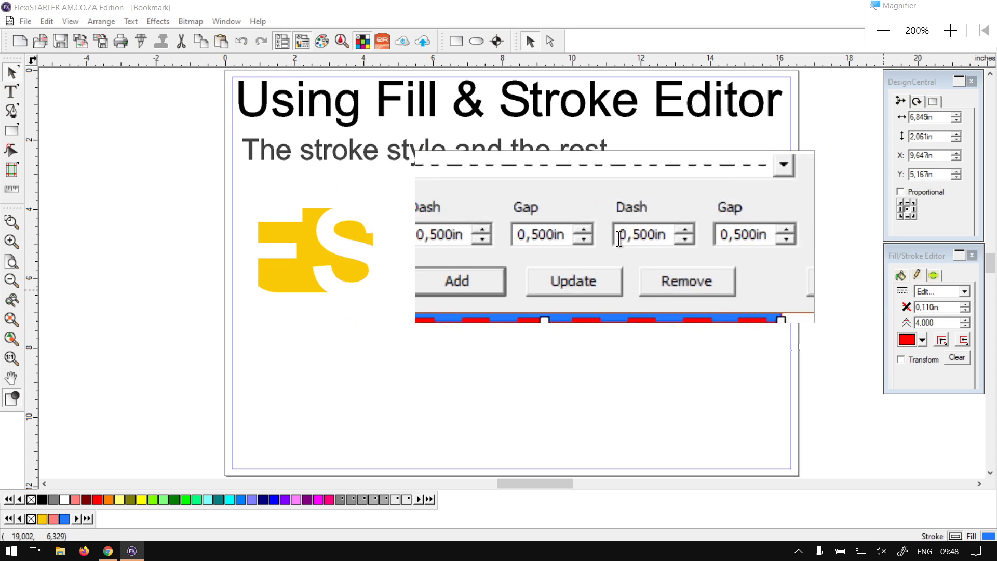
{"action": "key", "text": "super+Escape"}
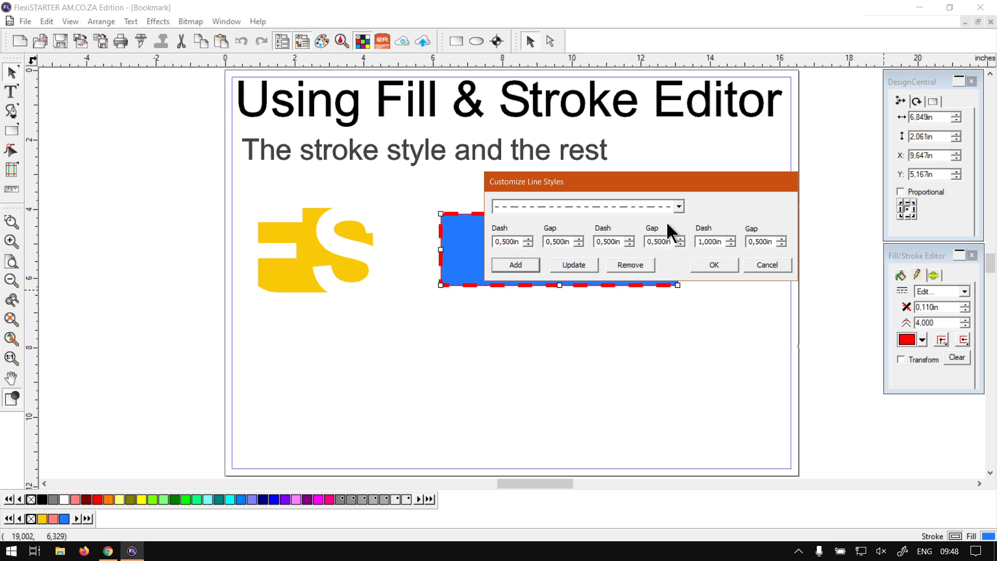
{"action": "left_click", "coordinate": [710, 264]}
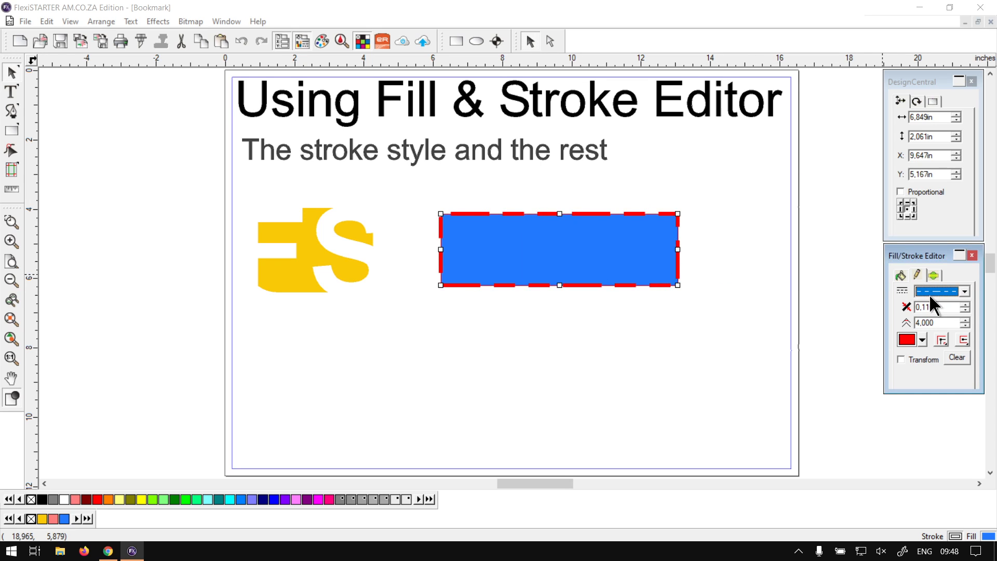
Choose the newly added custom dash pattern, last in the style list, for the rectangle's stroke
{"action": "key", "text": "super+plus"}
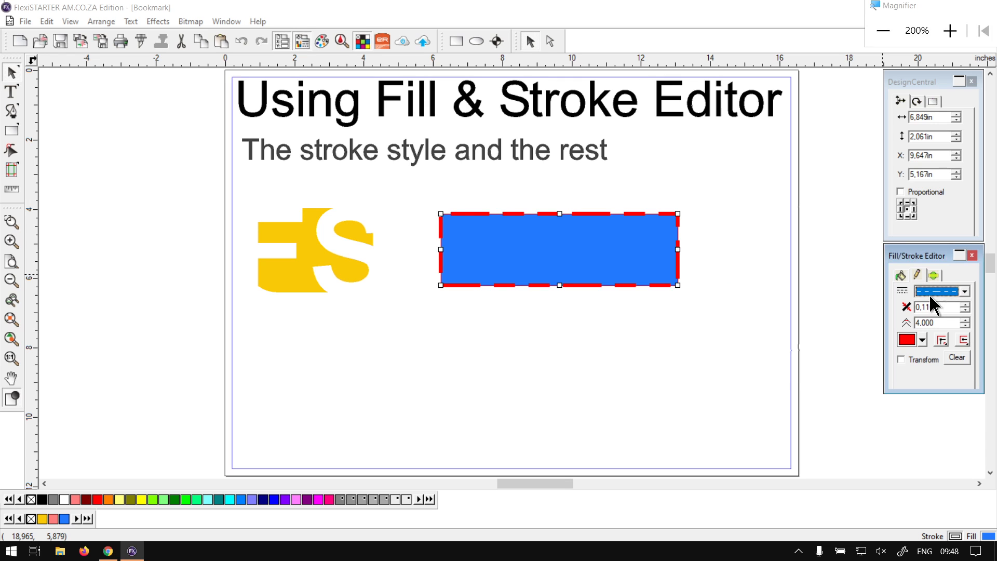
{"action": "left_click", "coordinate": [929, 292]}
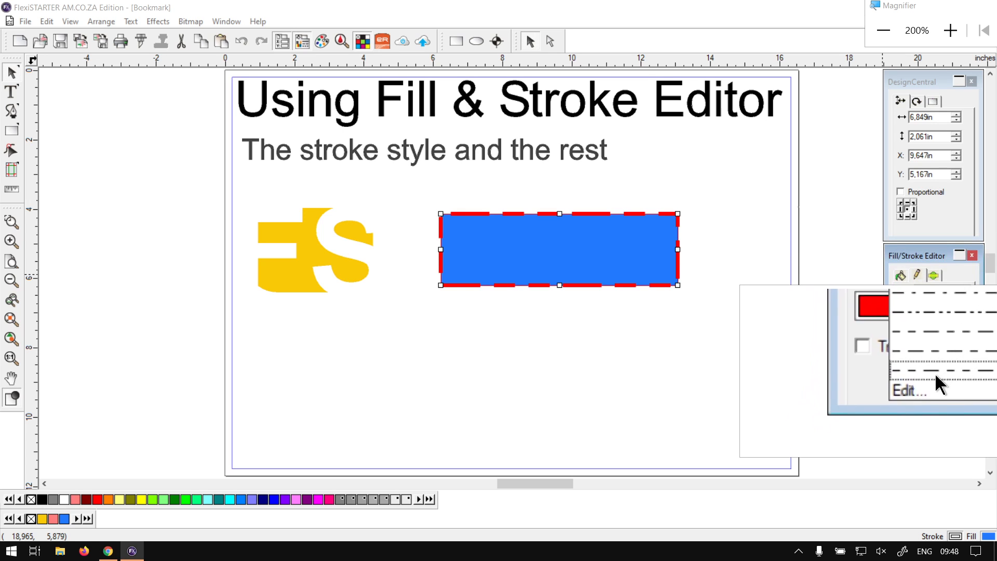
{"action": "left_click", "coordinate": [936, 375]}
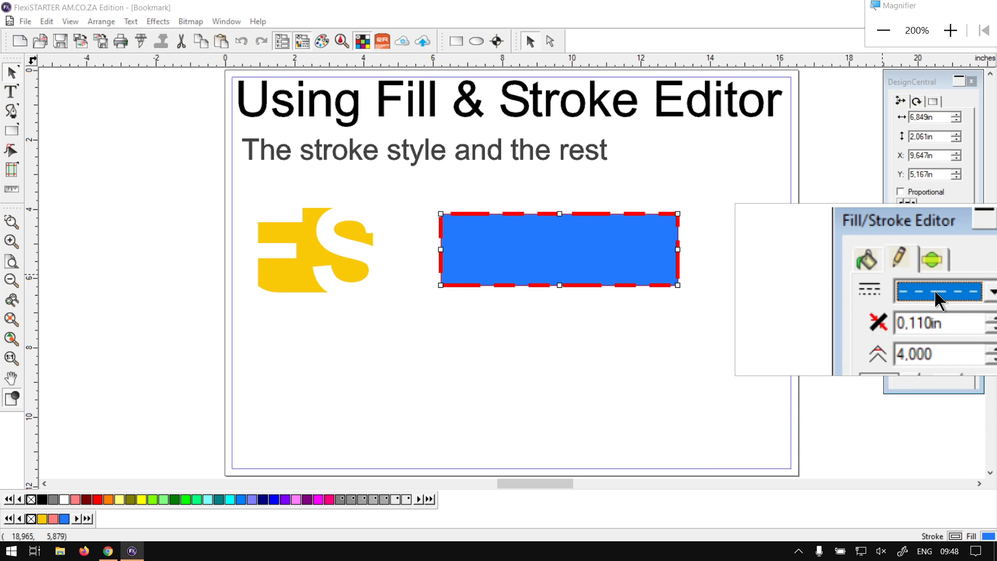
{"action": "key", "text": "super+Escape"}
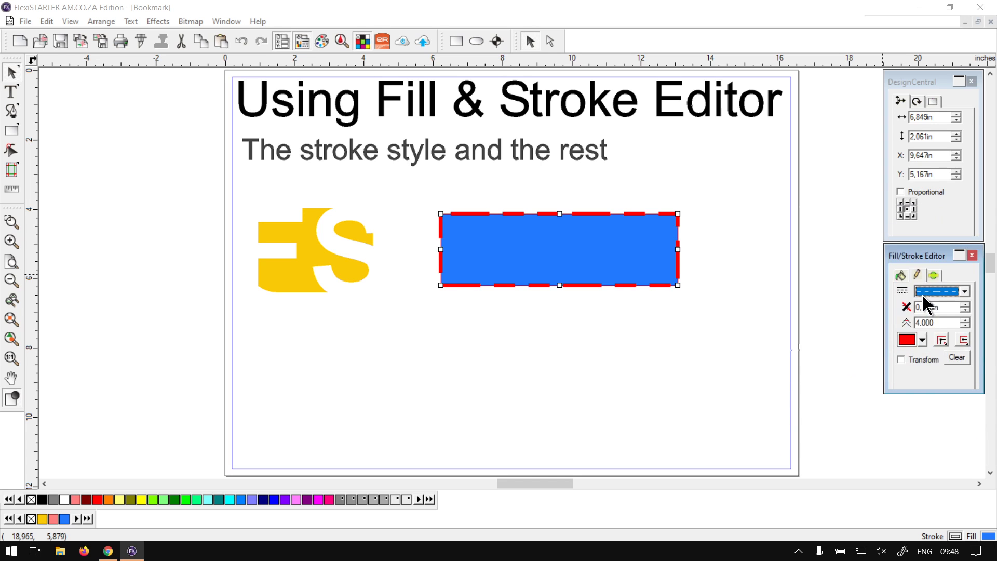
Set the rectangle's stroke style to solid and resize the rectangle to about 4.3 × 1.3 in with stroke Transform off
{"action": "left_click", "coordinate": [951, 292]}
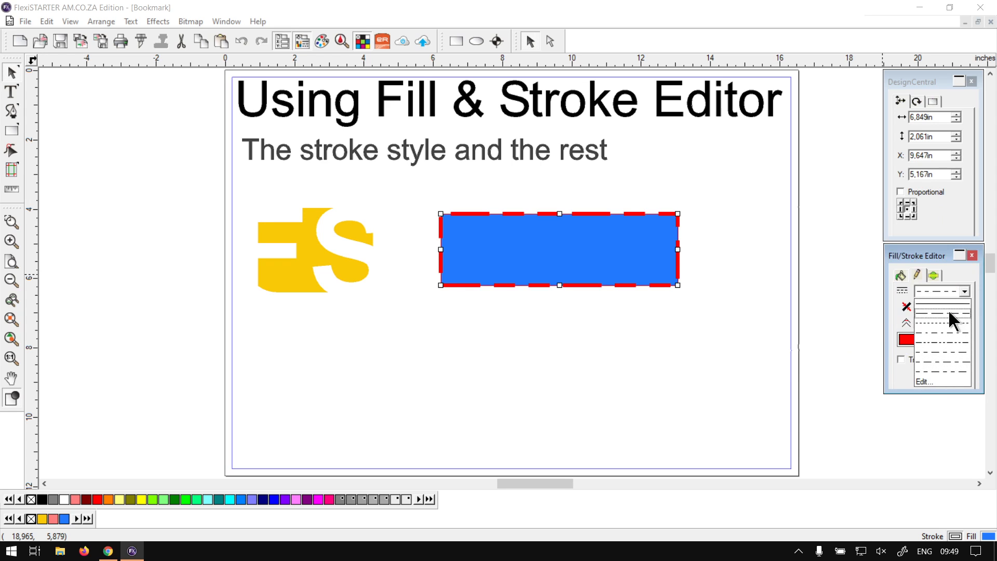
{"action": "left_click", "coordinate": [946, 302]}
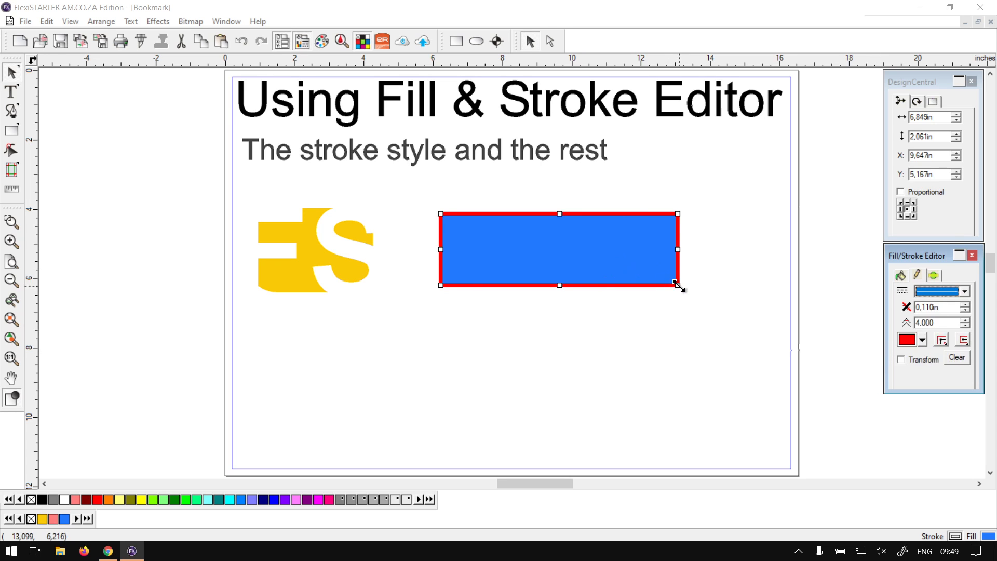
{"action": "left_click_drag", "start_coordinate": [680, 286], "coordinate": [726, 318]}
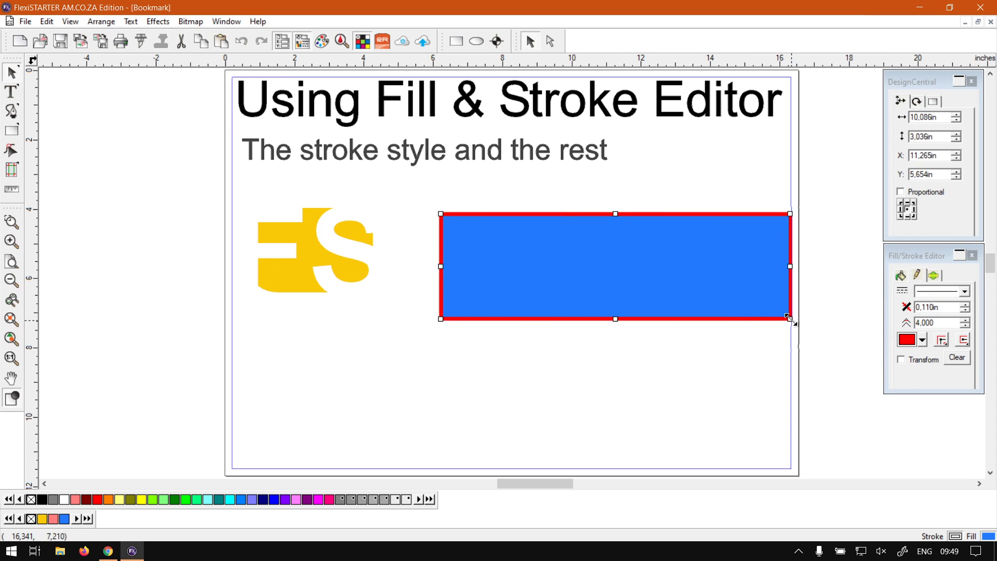
{"action": "left_click_drag", "start_coordinate": [791, 319], "coordinate": [589, 259]}
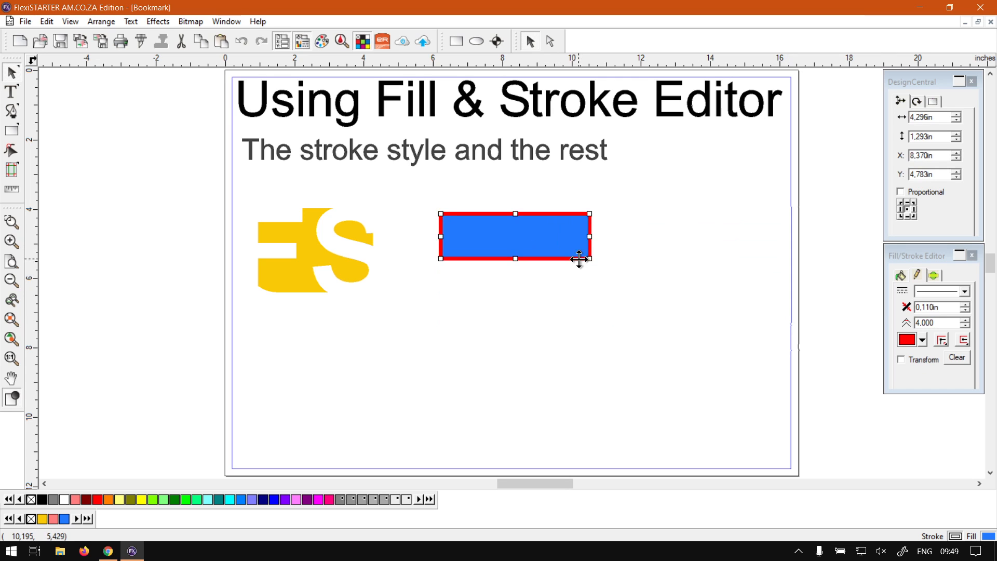
Resize the rectangle to about 6.6 × 2.0 in with stroke Transform on, and to about 7.8 × 2.3 in with it off
{"action": "left_click", "coordinate": [900, 357]}
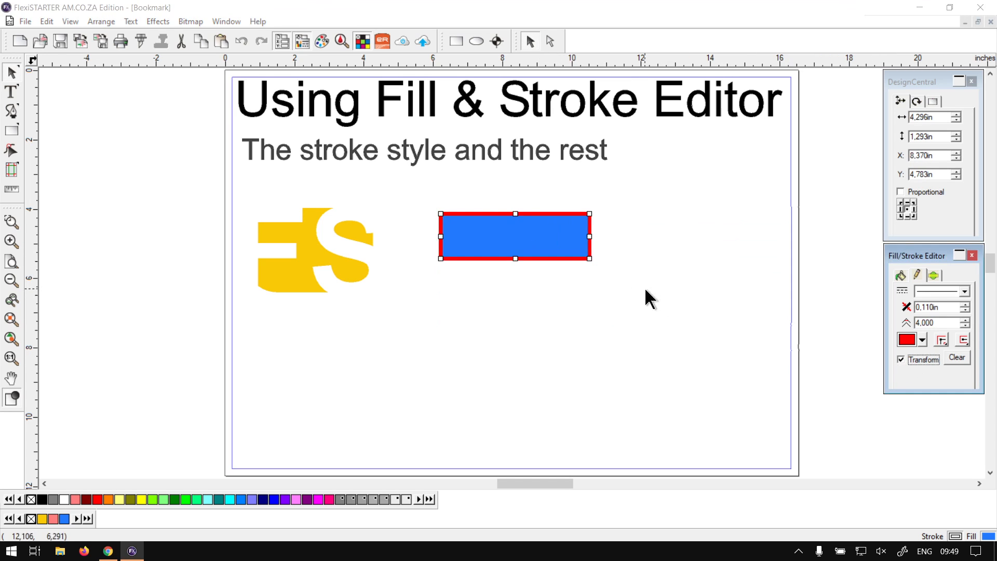
{"action": "left_click_drag", "start_coordinate": [589, 257], "coordinate": [670, 283]}
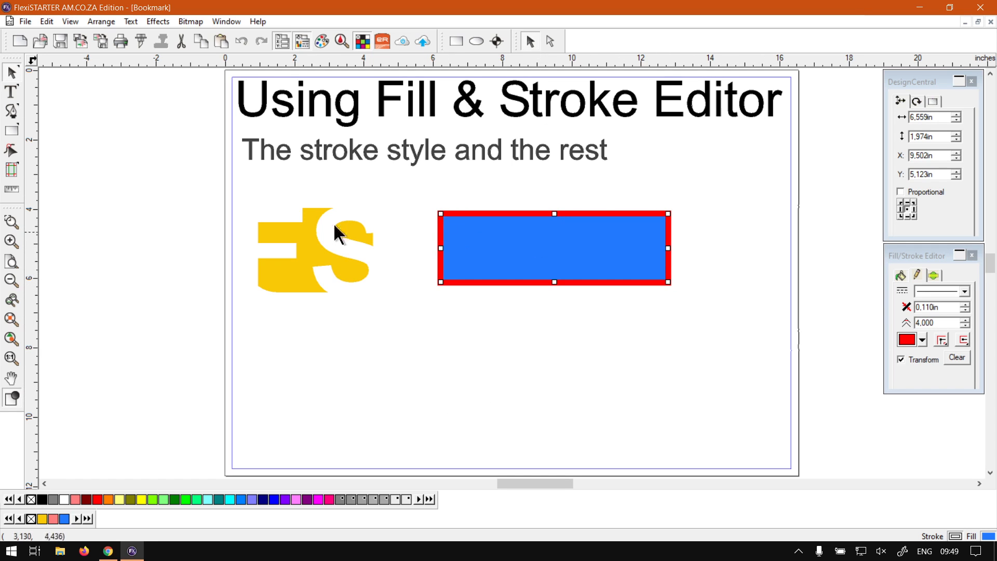
{"action": "left_click", "coordinate": [901, 359]}
{"action": "left_click_drag", "start_coordinate": [668, 281], "coordinate": [710, 295]}
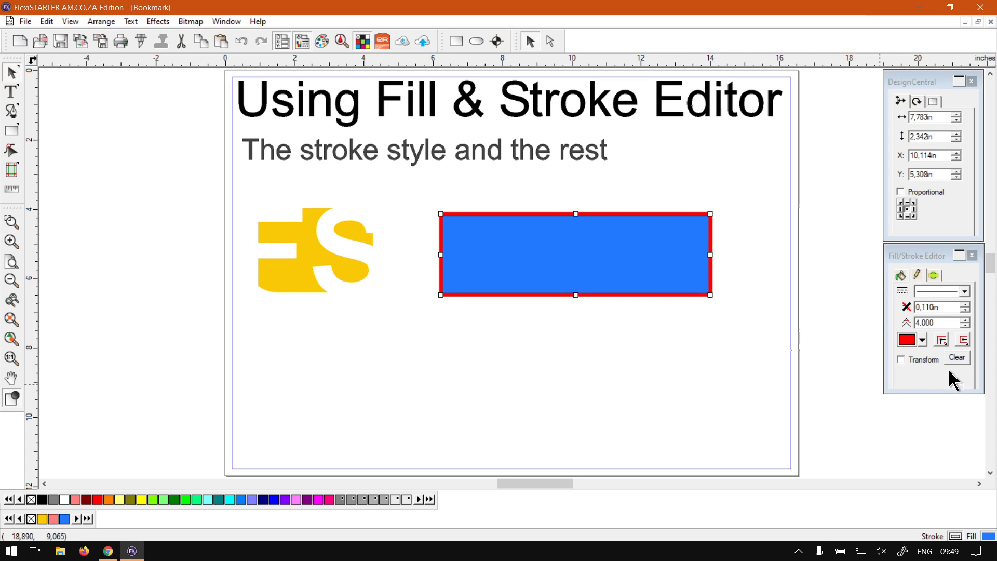
Clear all stroke settings from the blue rectangle and deselect it
{"action": "key", "text": "super+plus"}
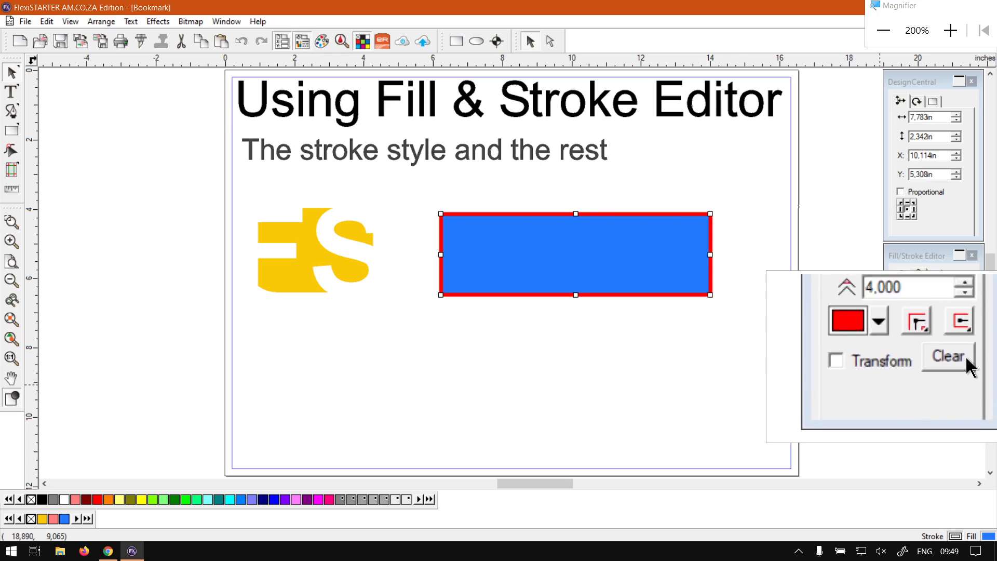
{"action": "key", "text": "super+Escape"}
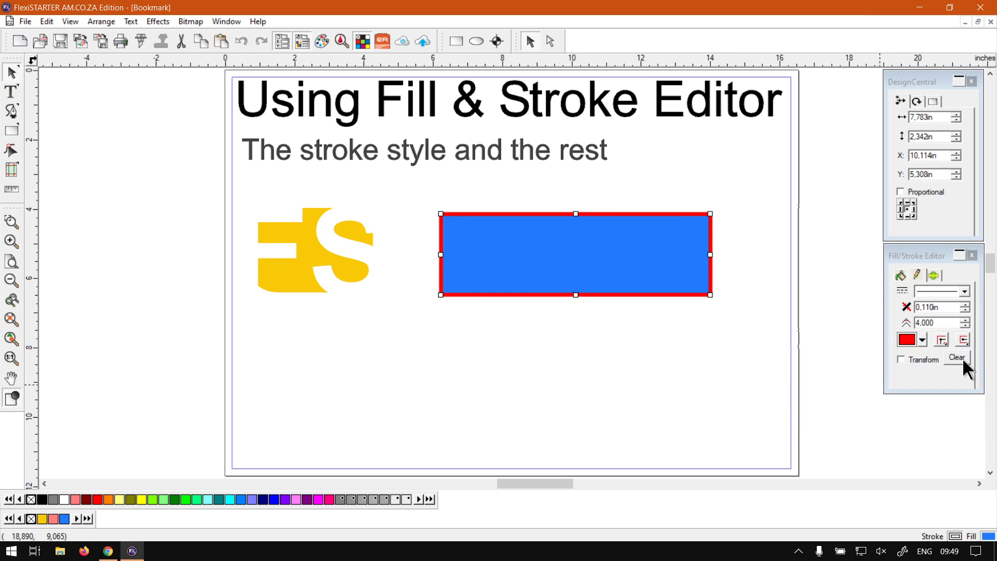
{"action": "left_click", "coordinate": [962, 357]}
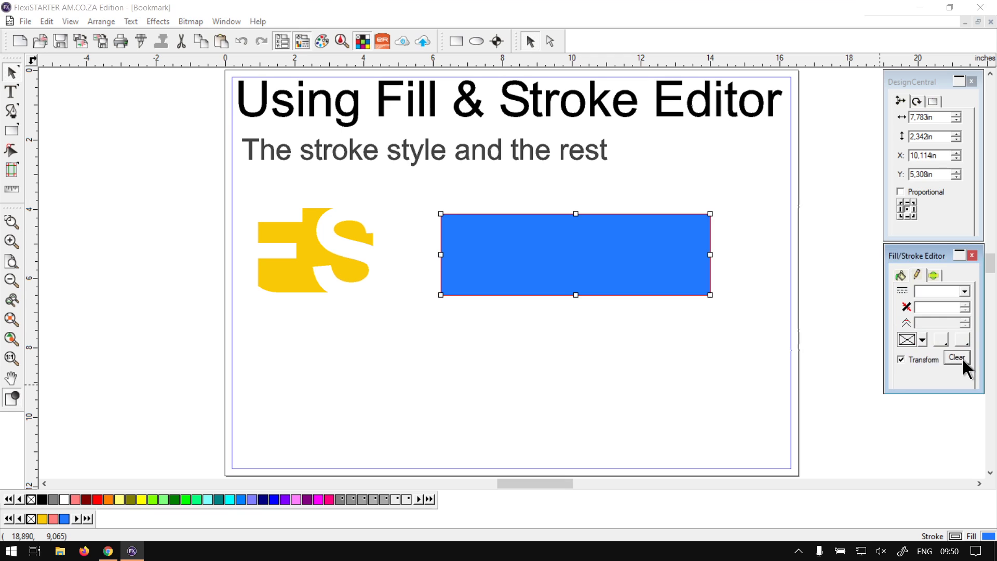
{"action": "left_click", "coordinate": [737, 323]}
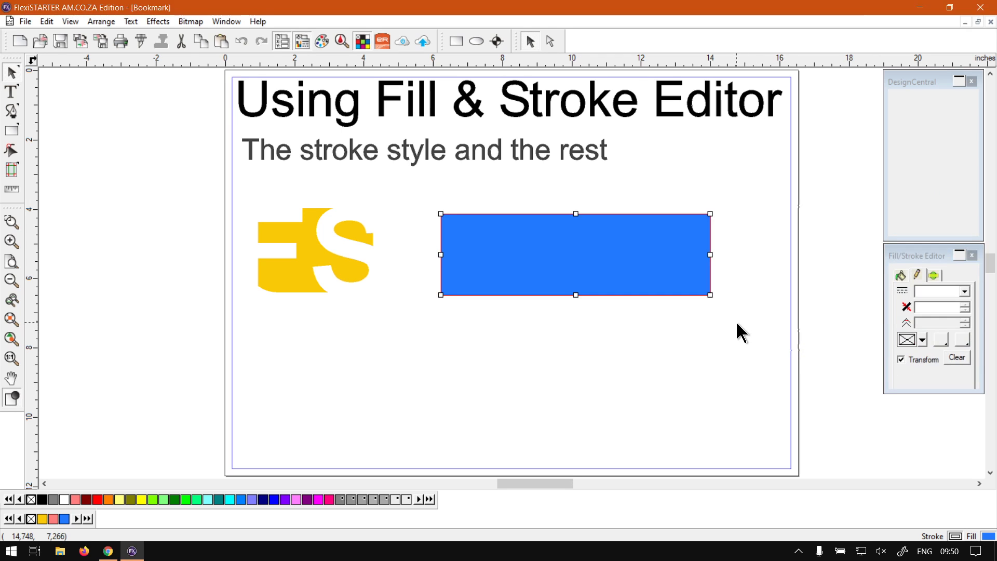
Examine the blue rectangle's edge both selected and deselected, and check its stroke settings with the rectangle reselected
{"action": "left_click", "coordinate": [629, 270]}
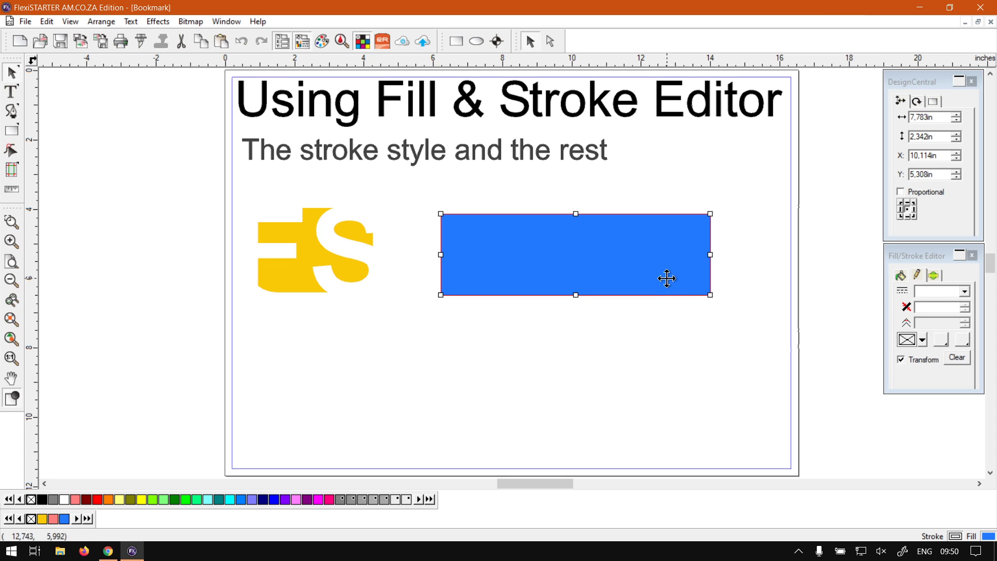
{"action": "left_click", "coordinate": [713, 343]}
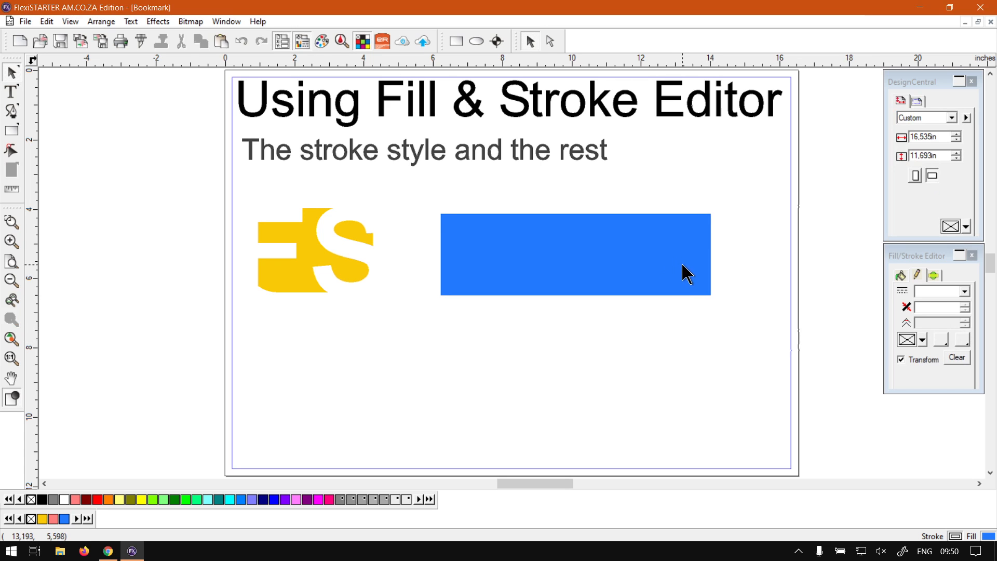
{"action": "left_click", "coordinate": [692, 252]}
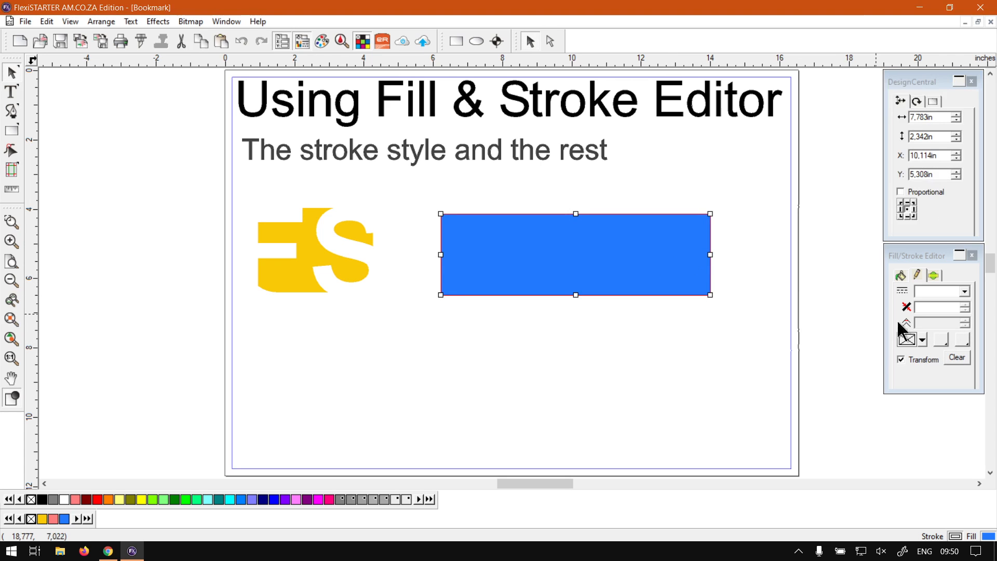
{"action": "left_click", "coordinate": [922, 342]}
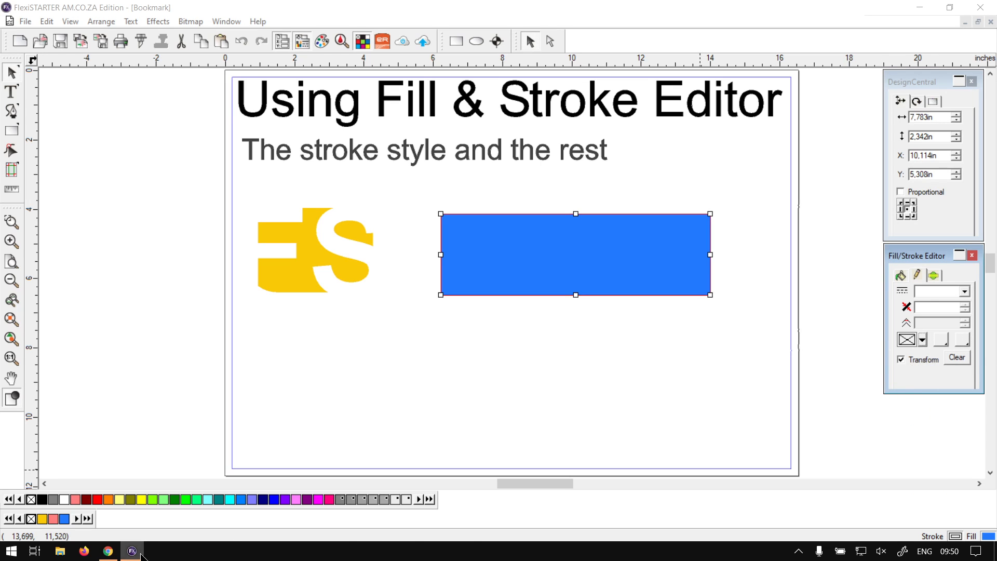
Switch to the Chrome window with the Software Training Videos website
{"action": "left_click", "coordinate": [108, 551]}
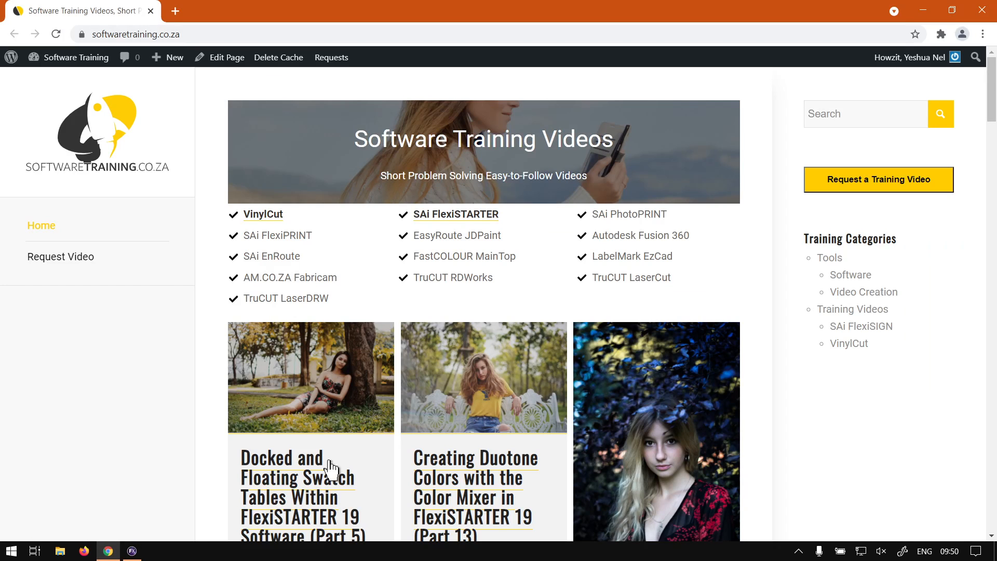